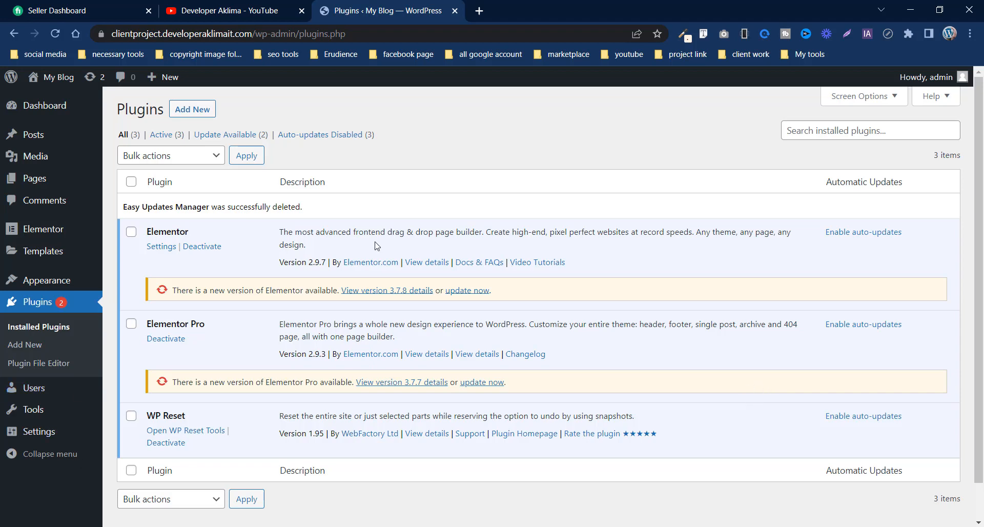
- Review the installed plugins and their pending update notices
scroll(451, 255, "down", 1)
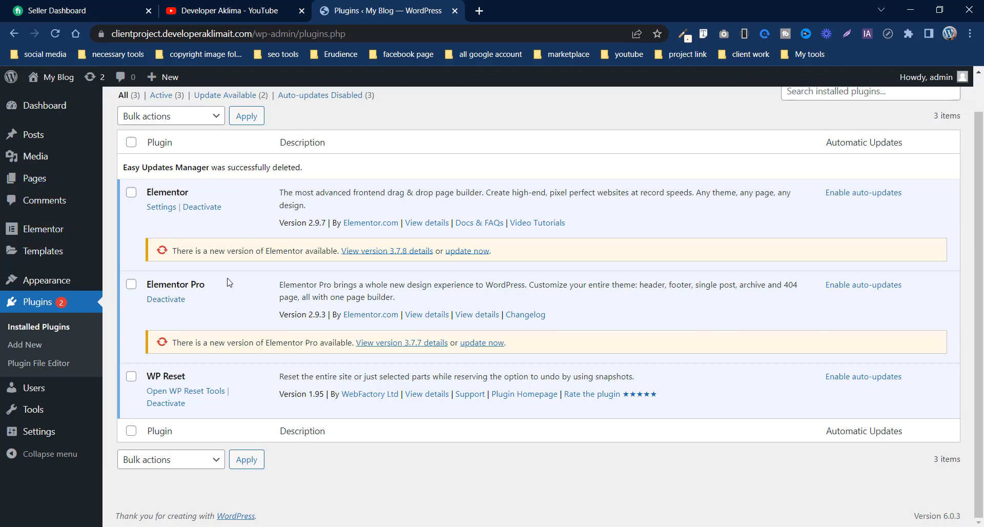
scroll(233, 288, "up", 1)
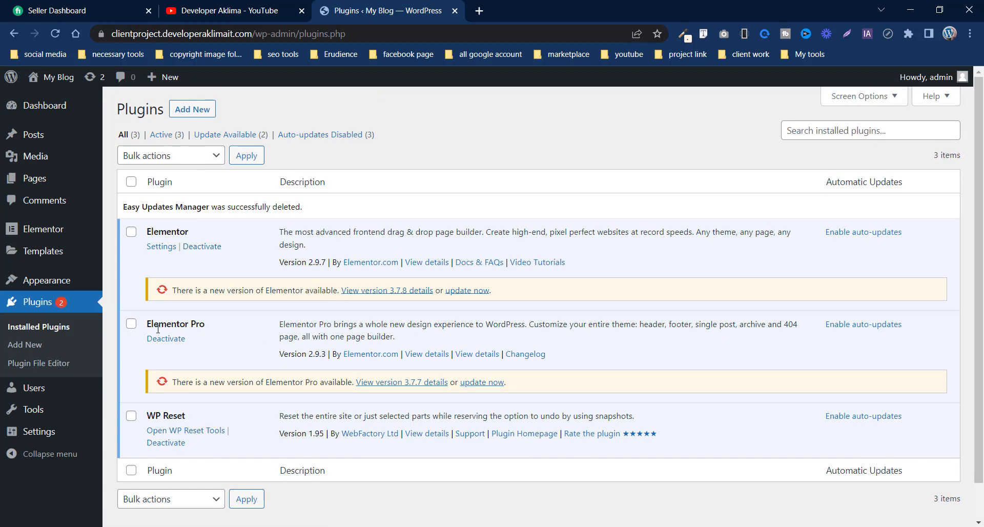
scroll(359, 369, "down", 1)
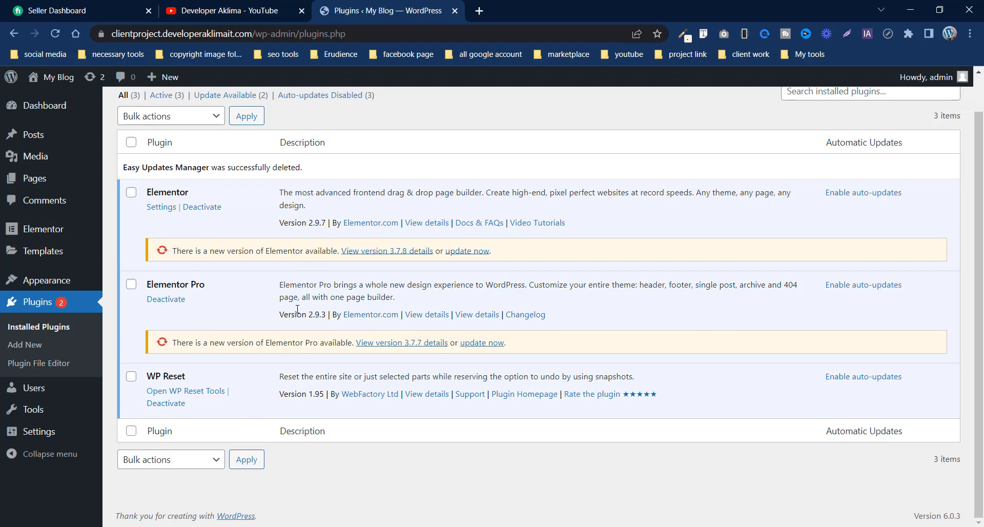
mouse_move(45, 285)
scroll(326, 321, "up", 1)
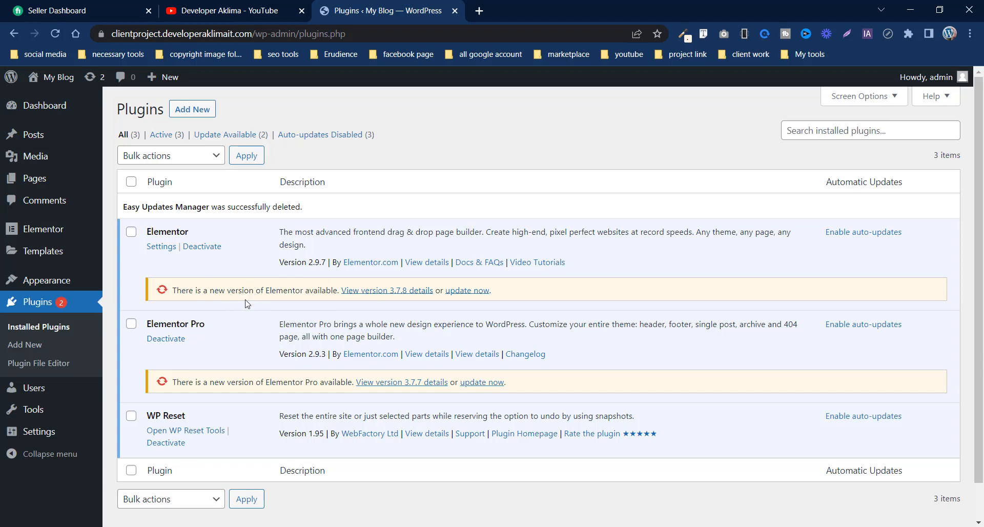
scroll(245, 334, "down", 1)
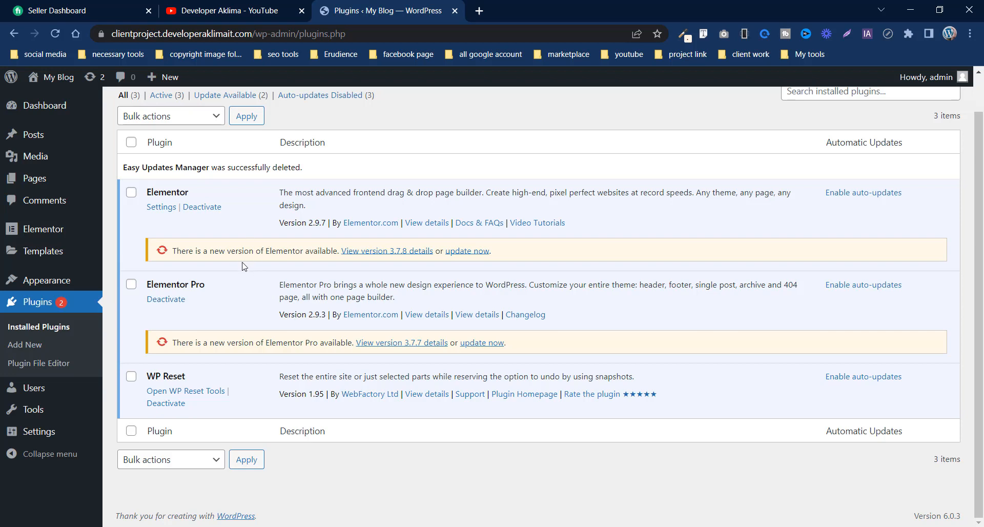
scroll(244, 267, "up", 1)
- Search the directory of new plugins for "Easy update manager"
left_click(191, 114)
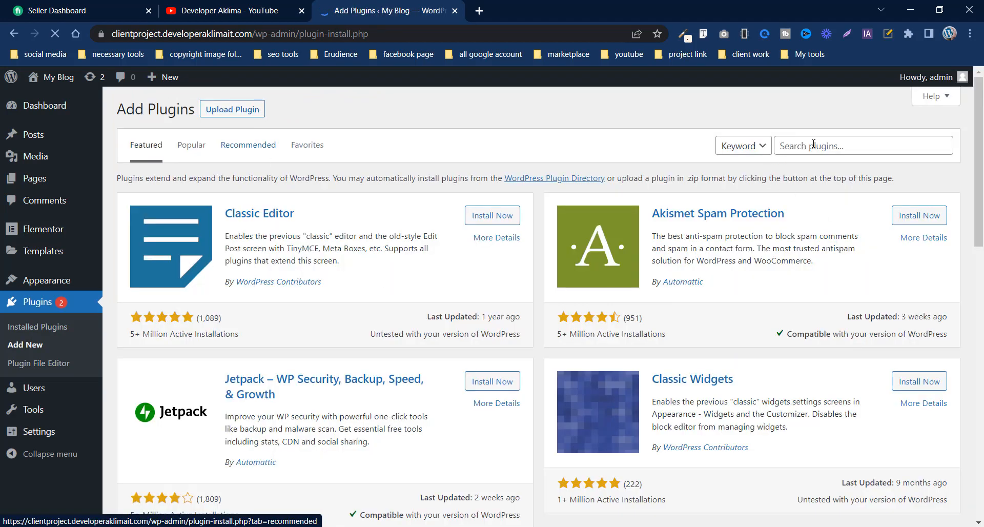
left_click(814, 145)
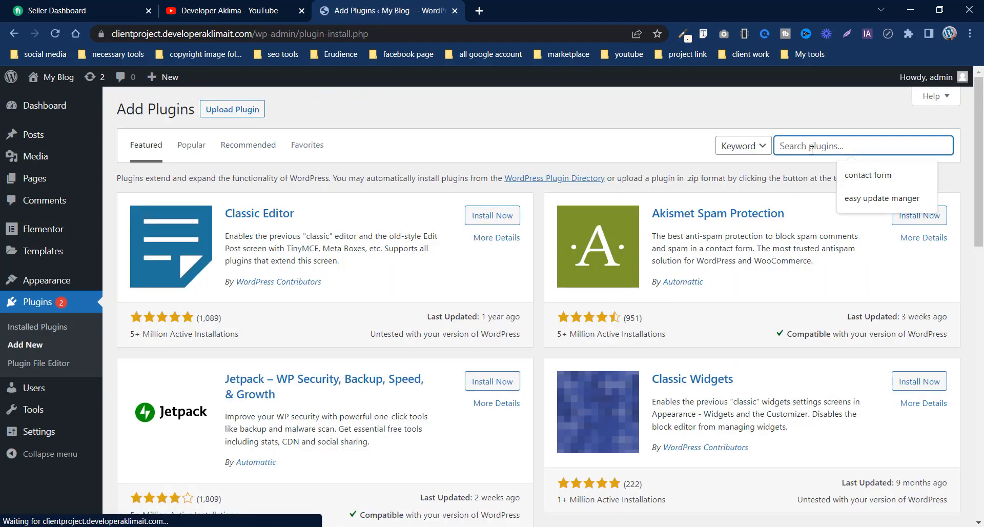
left_click(871, 198)
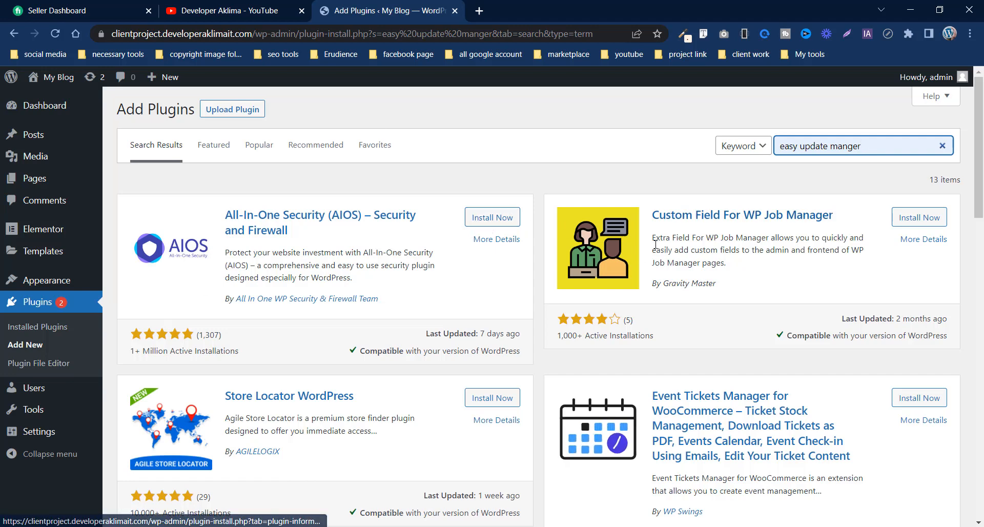
left_click(846, 149)
type("a")
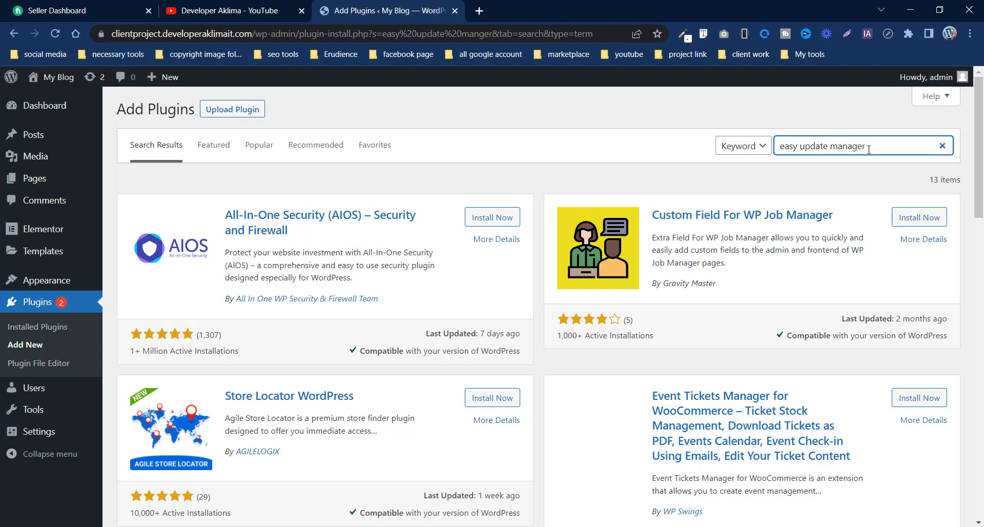
left_click_drag(867, 149, 702, 177)
key("BackSpace")
type("Easy update manager")
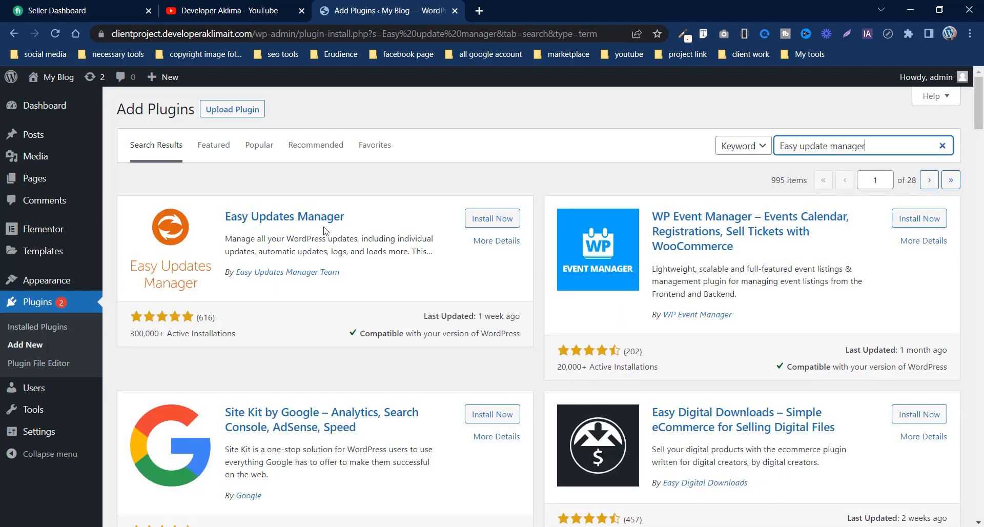
- Install and activate the Easy Updates Manager plugin
left_click(478, 219)
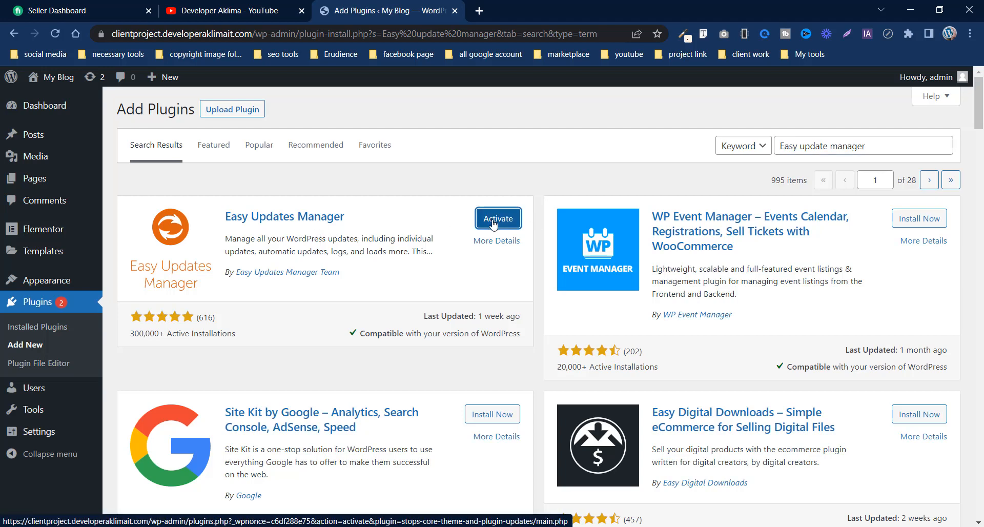
left_click(494, 224)
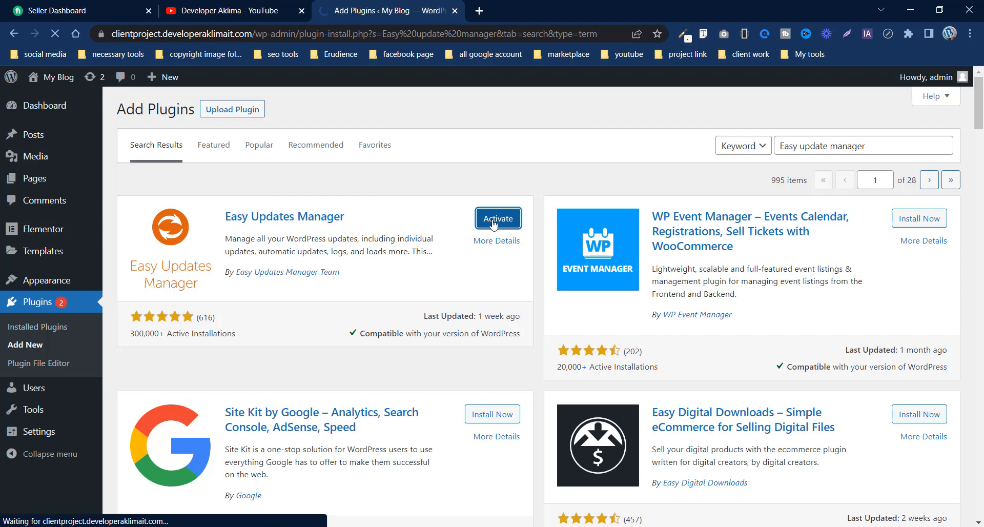
scroll(316, 342, "down", 2)
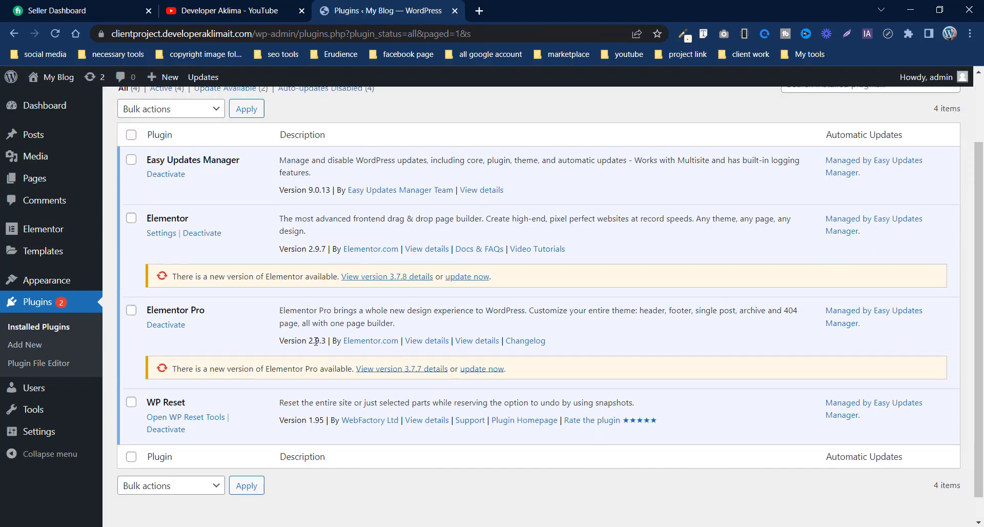
scroll(316, 341, "up", 2)
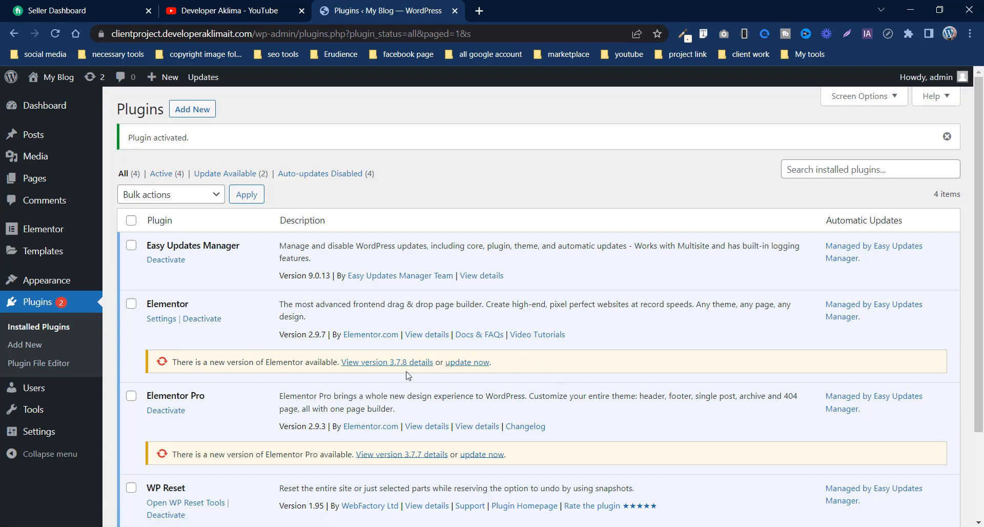
scroll(415, 391, "down", 2)
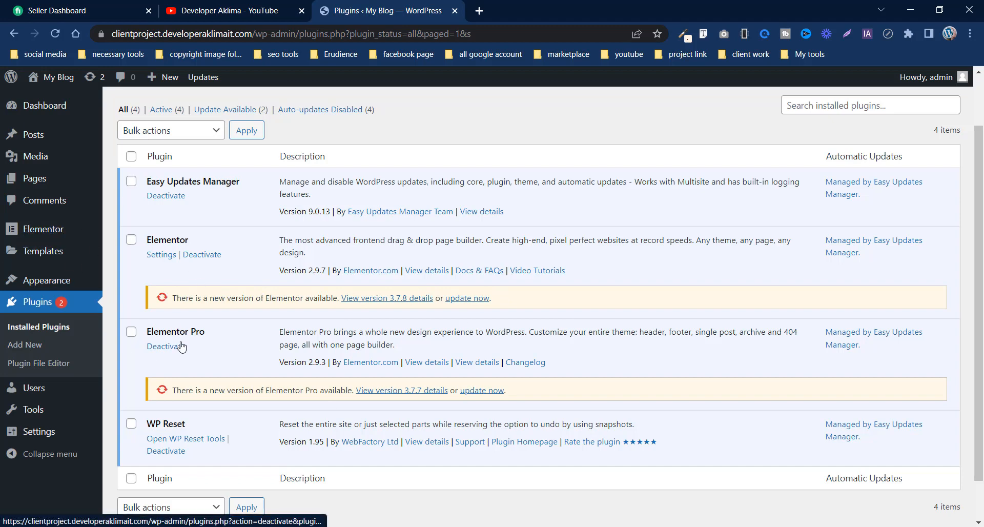
scroll(183, 347, "up", 1)
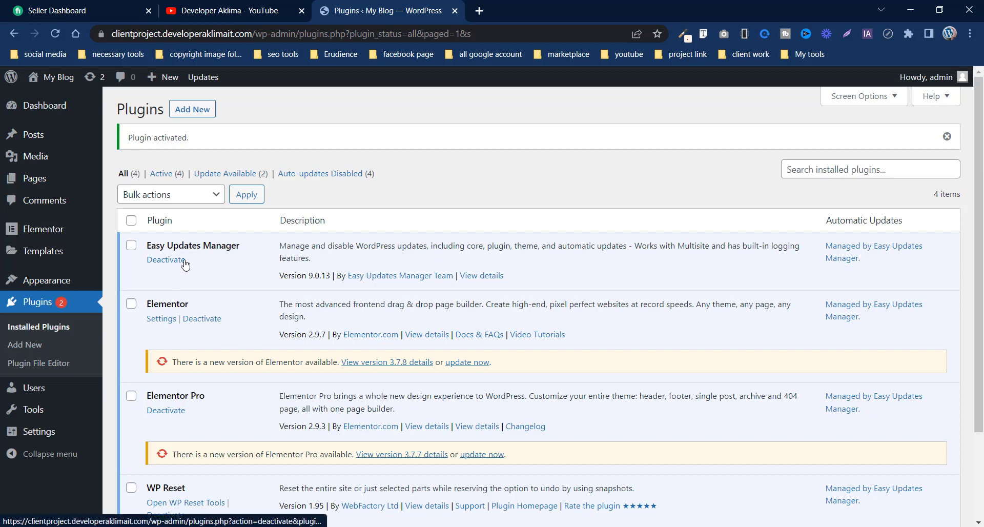
- Open the plugin update options of Easy Updates Manager and look through the listed plugins
left_click(849, 255)
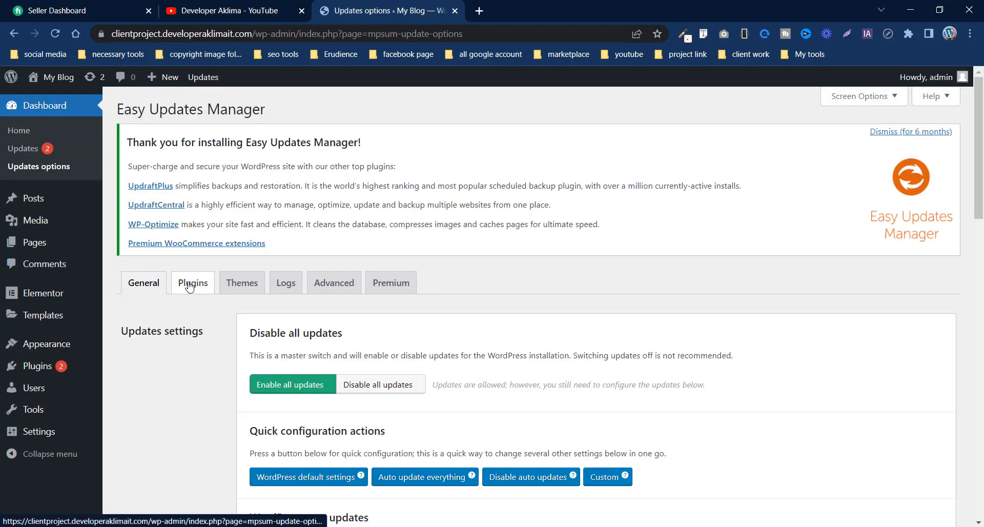
left_click(189, 287)
scroll(213, 355, "down", 1)
scroll(213, 354, "down", 4)
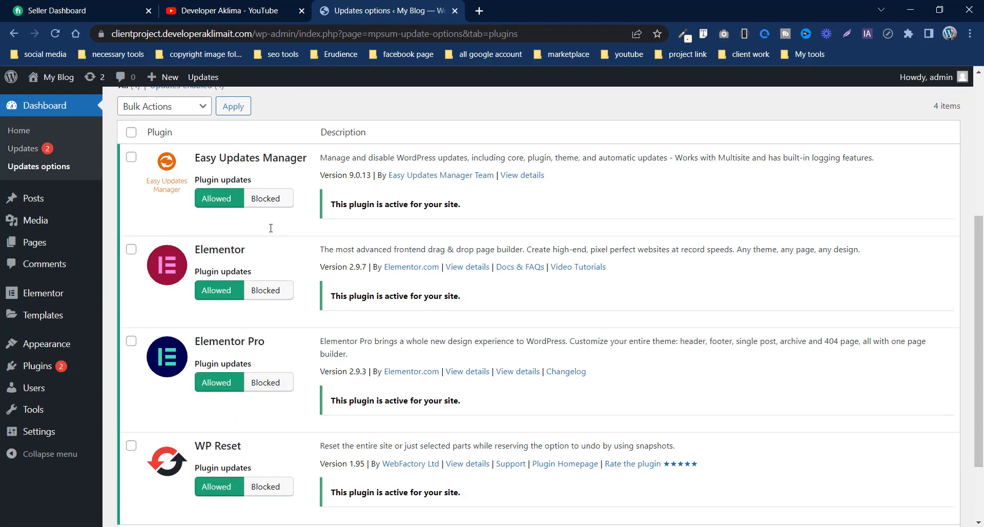
scroll(290, 405, "down", 2)
scroll(274, 406, "up", 5)
scroll(259, 385, "up", 1)
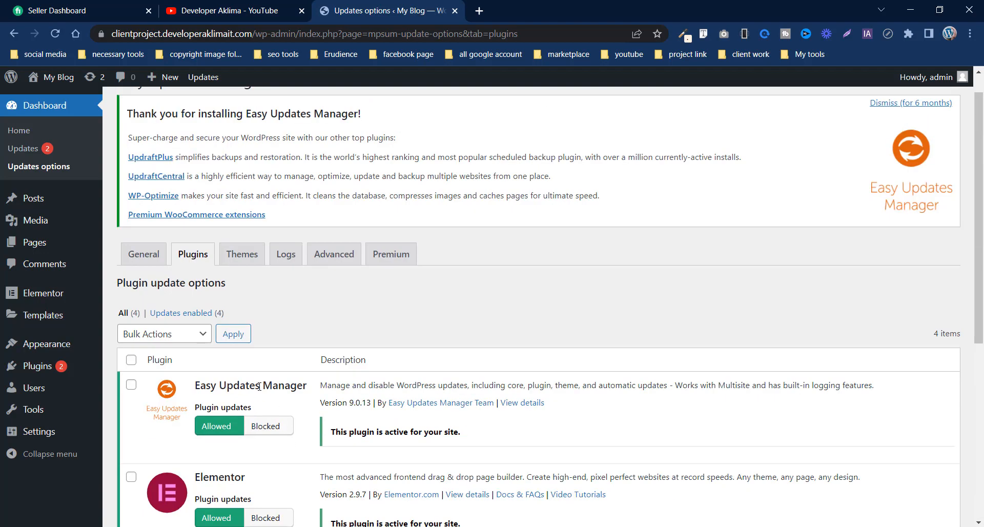
scroll(230, 353, "down", 5)
scroll(199, 324, "up", 4)
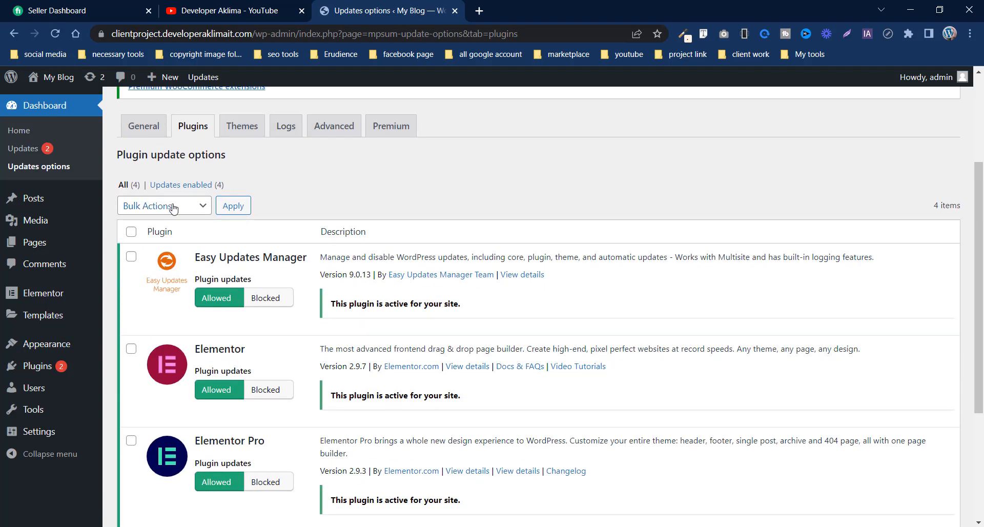
- Apply the bulk action "Plugin updates off" to all listed plugins
left_click(131, 232)
left_click(169, 207)
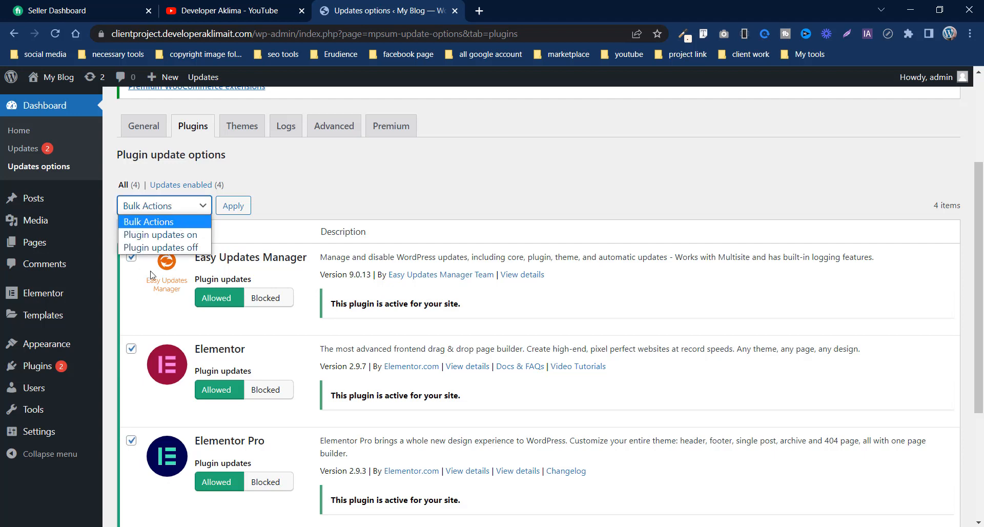
left_click(166, 249)
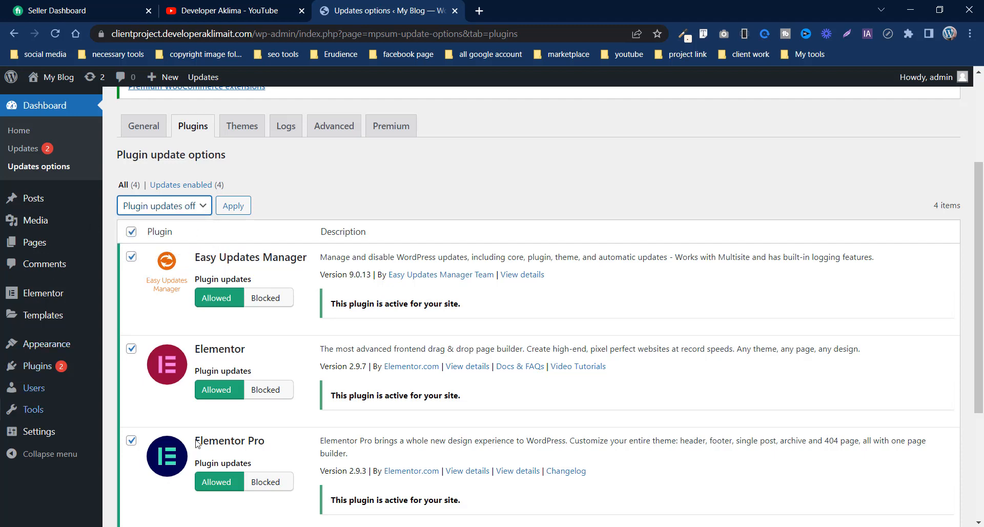
left_click(232, 206)
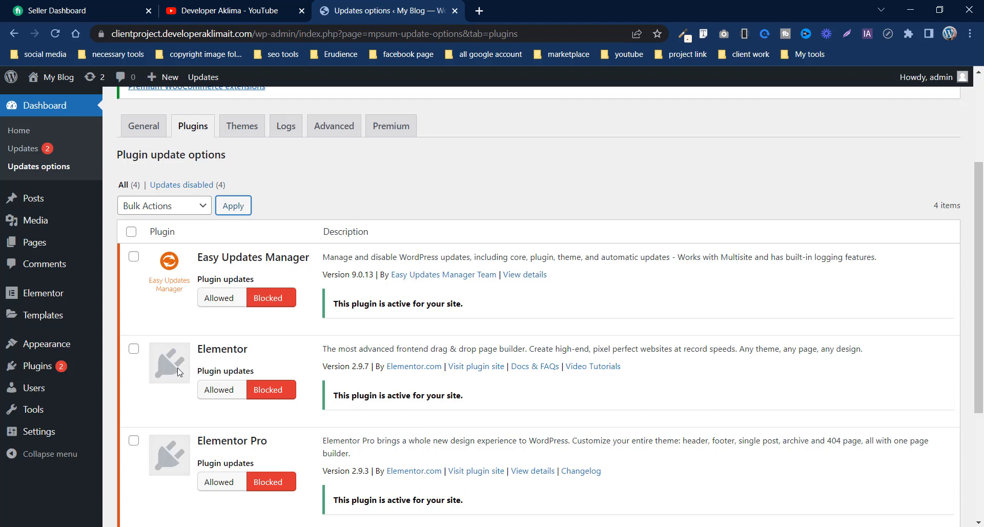
- Apply the bulk action "Theme updates off" to all themes in the theme update options
left_click(240, 129)
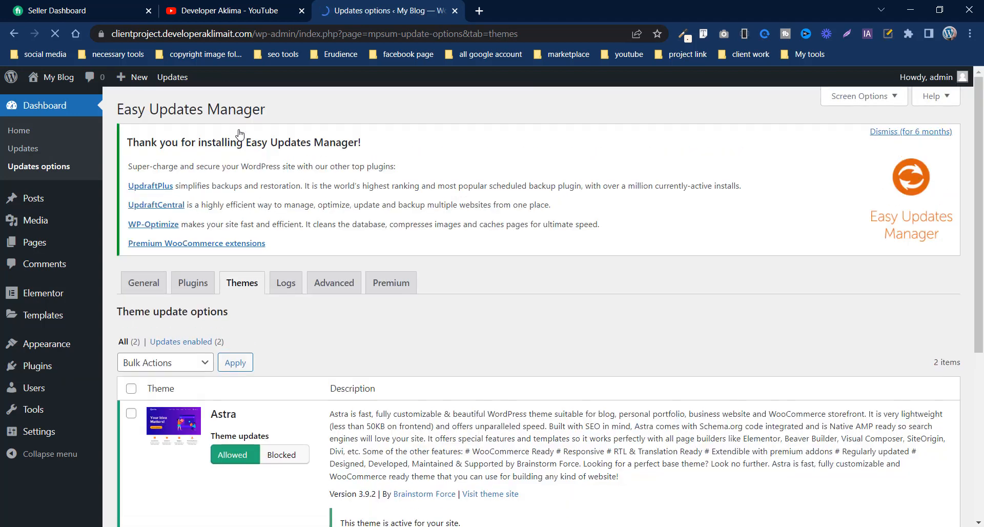
scroll(185, 451, "down", 5)
scroll(186, 458, "up", 5)
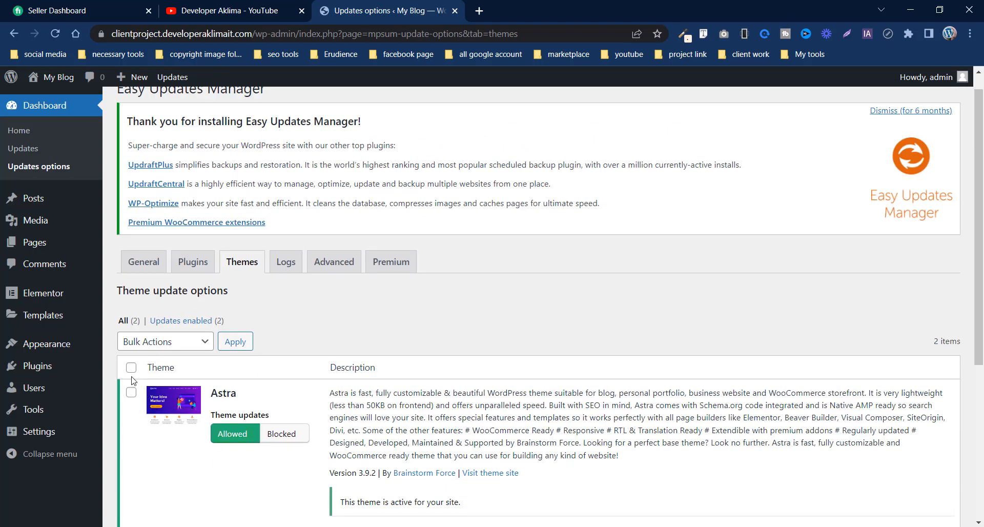
left_click(169, 342)
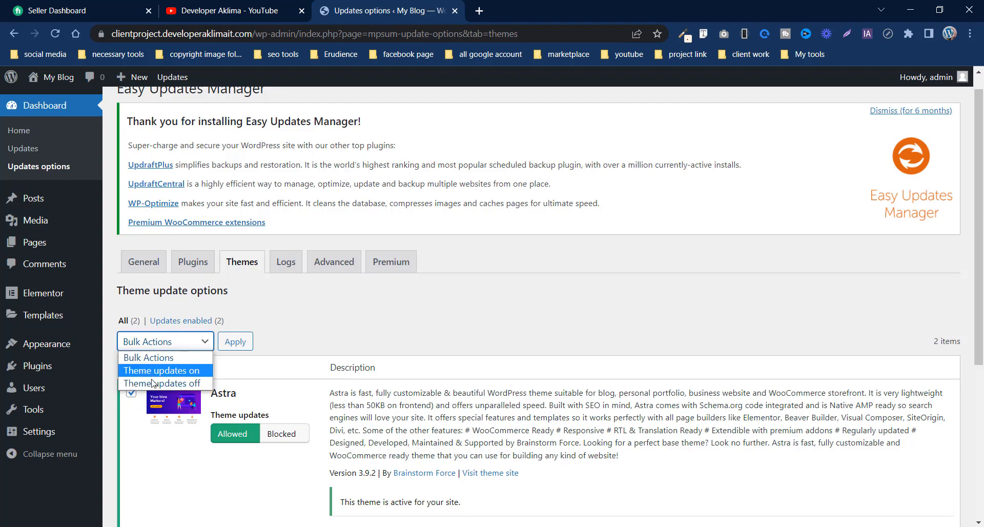
left_click(148, 384)
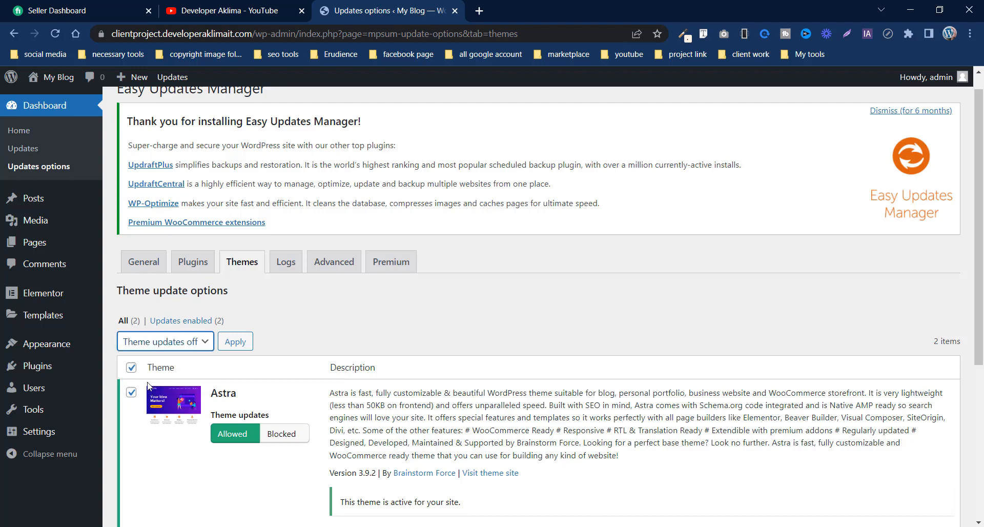
left_click(233, 343)
scroll(428, 406, "down", 1)
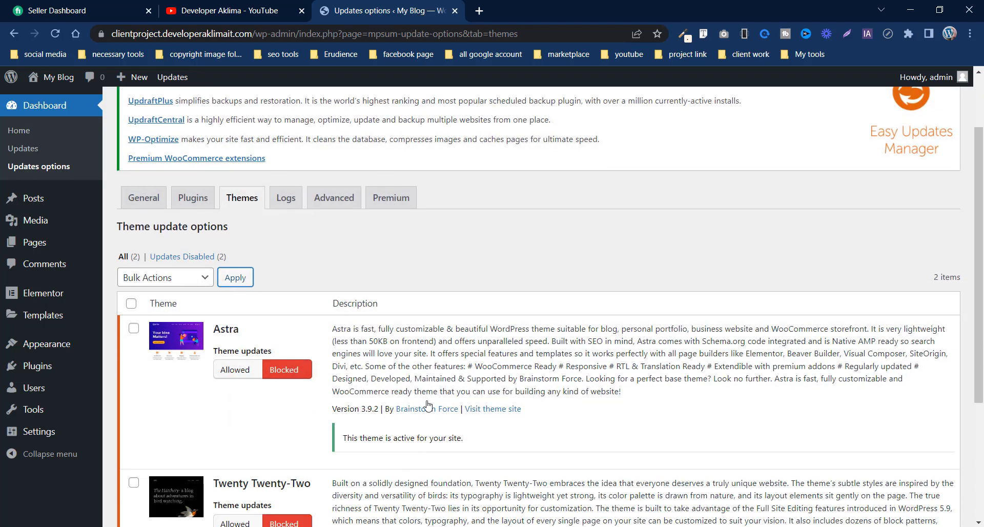
- Return to the installed plugins list and check it for update notices
left_click(38, 366)
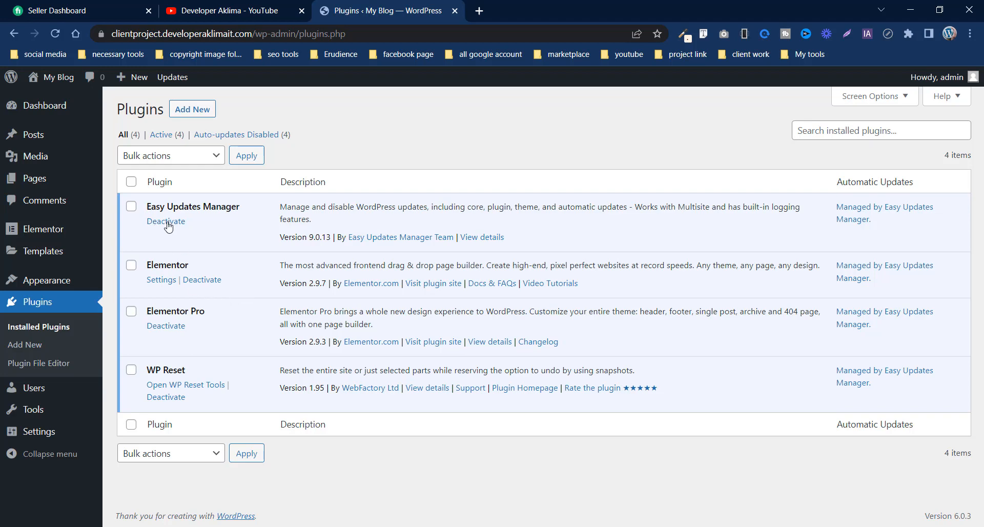
left_click_drag(240, 207, 148, 200)
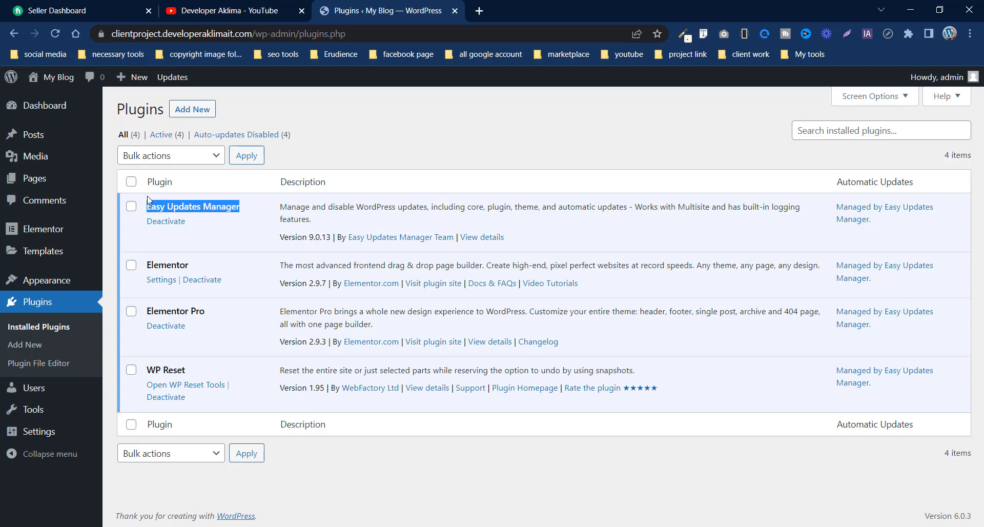
left_click(191, 239)
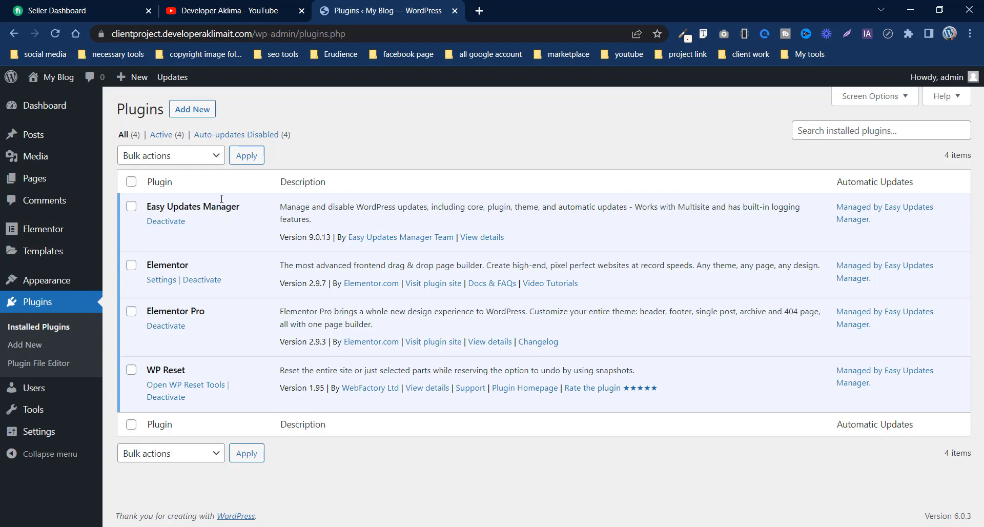